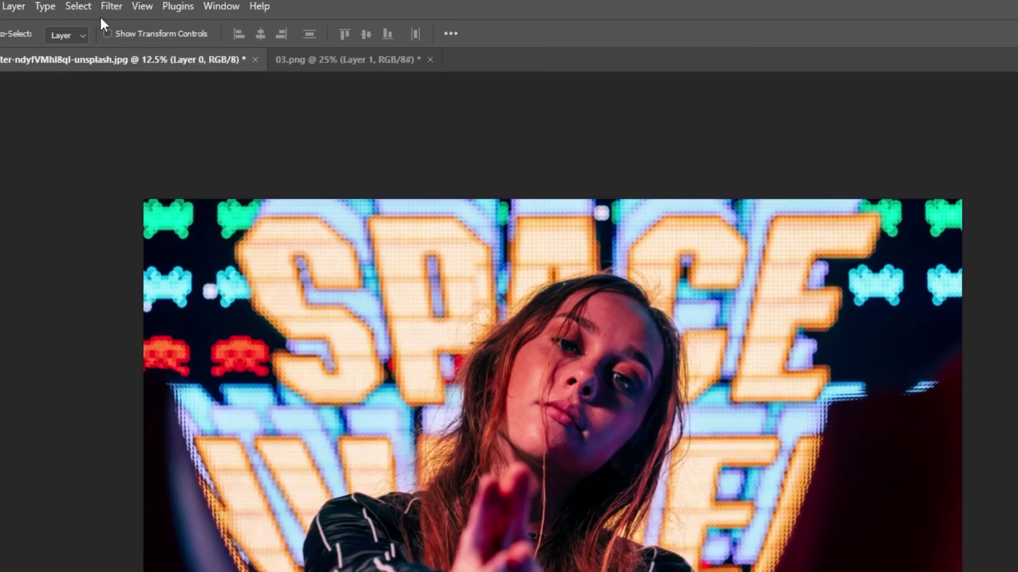
Apply a Spin radial blur at amount 25 to the portrait as a smart filter.
{"action": "left_click", "coordinate": [145, 6]}
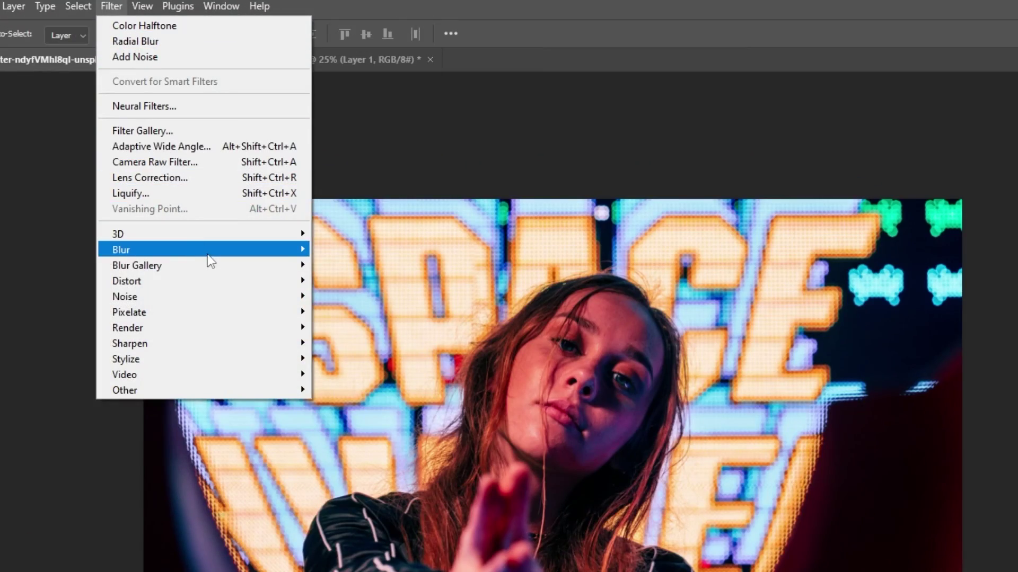
{"action": "mouse_move", "coordinate": [121, 250]}
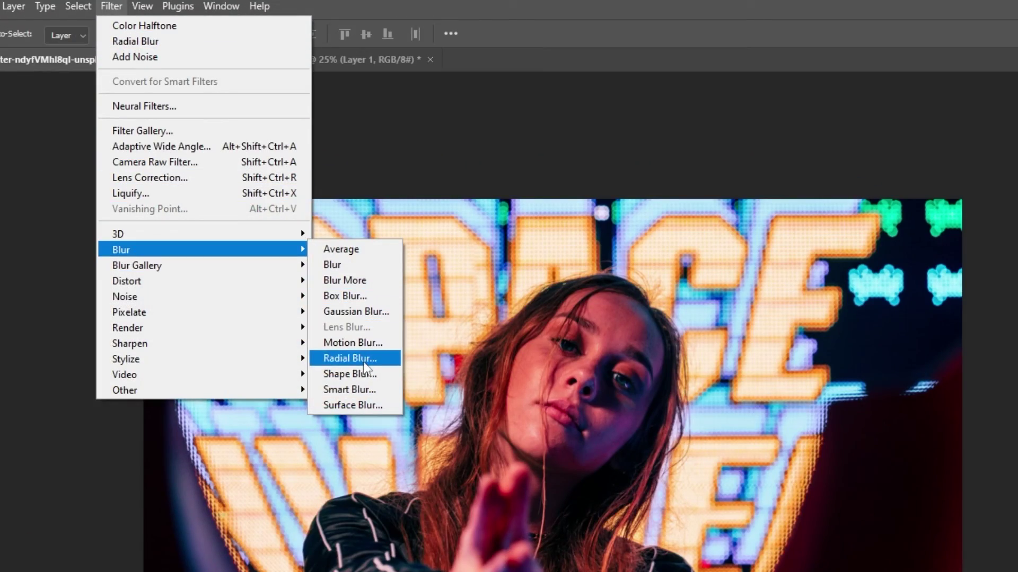
{"action": "left_click", "coordinate": [365, 358]}
{"action": "left_click_drag", "start_coordinate": [485, 151], "coordinate": [753, 236]}
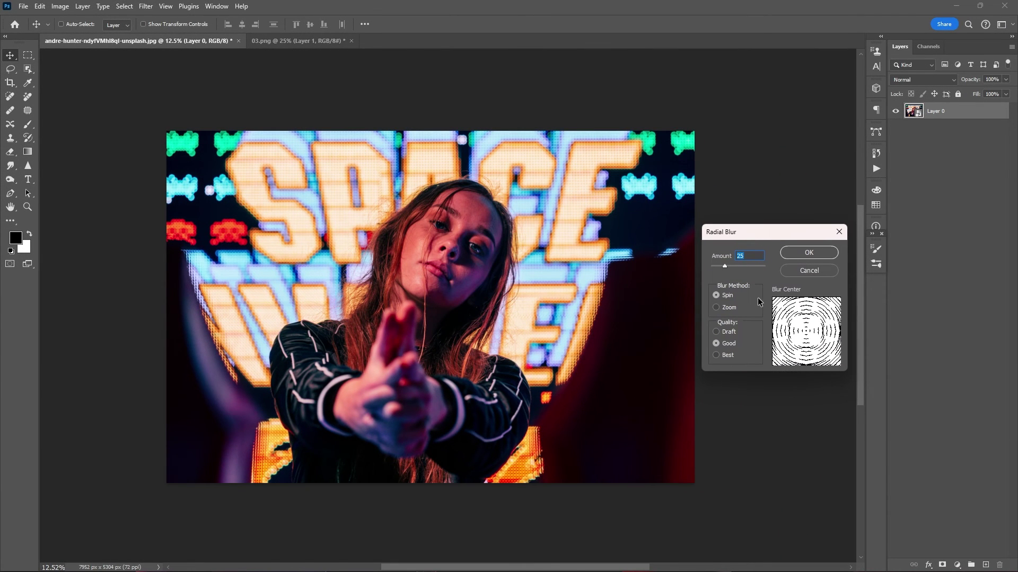
{"action": "left_click", "coordinate": [808, 251]}
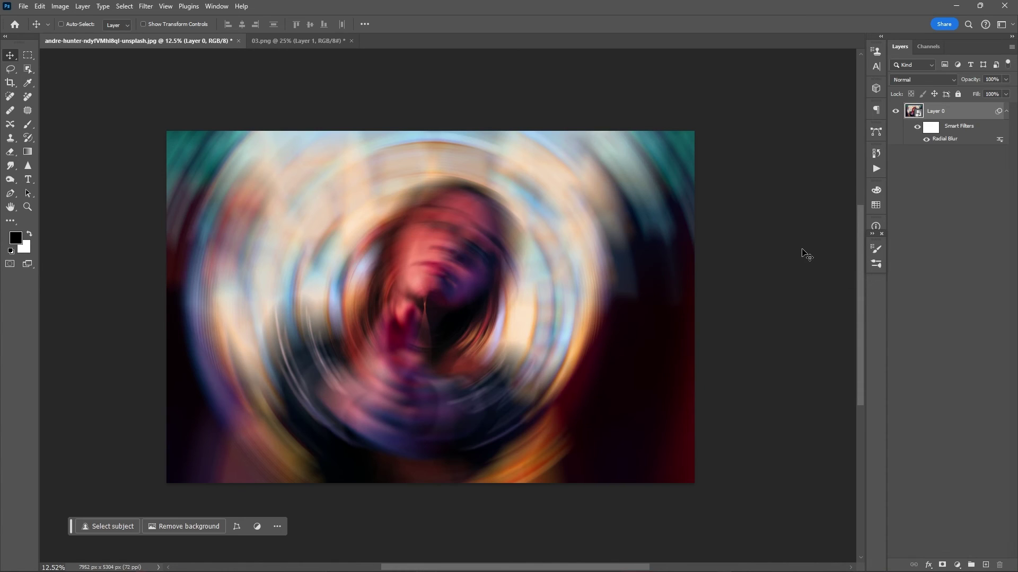
{"action": "left_click", "coordinate": [145, 7]}
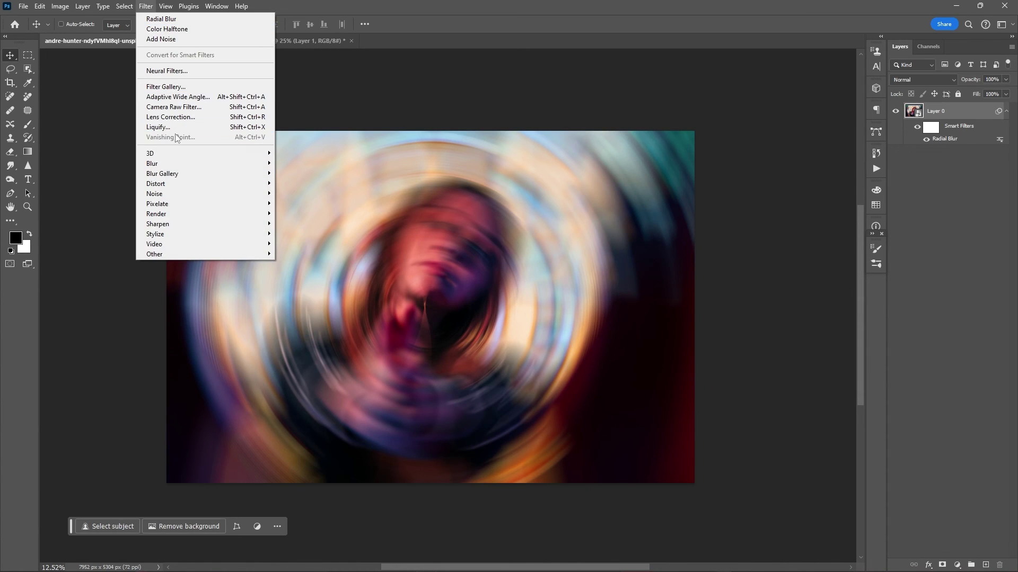
{"action": "mouse_move", "coordinate": [163, 173]}
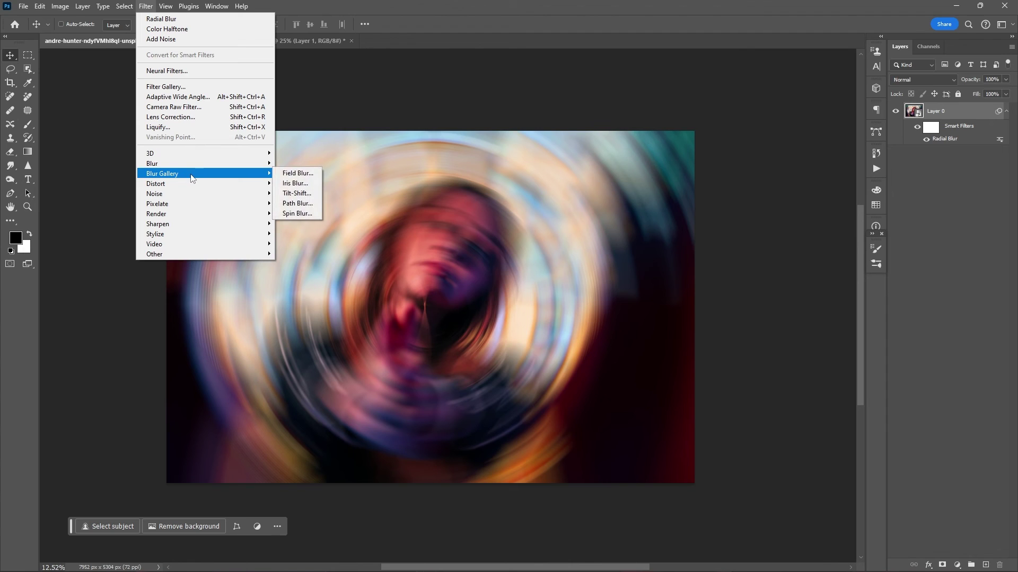
Apply a Color Halftone filter with max radius 8 above the radial blur.
{"action": "mouse_move", "coordinate": [157, 204]}
{"action": "left_click", "coordinate": [296, 205]}
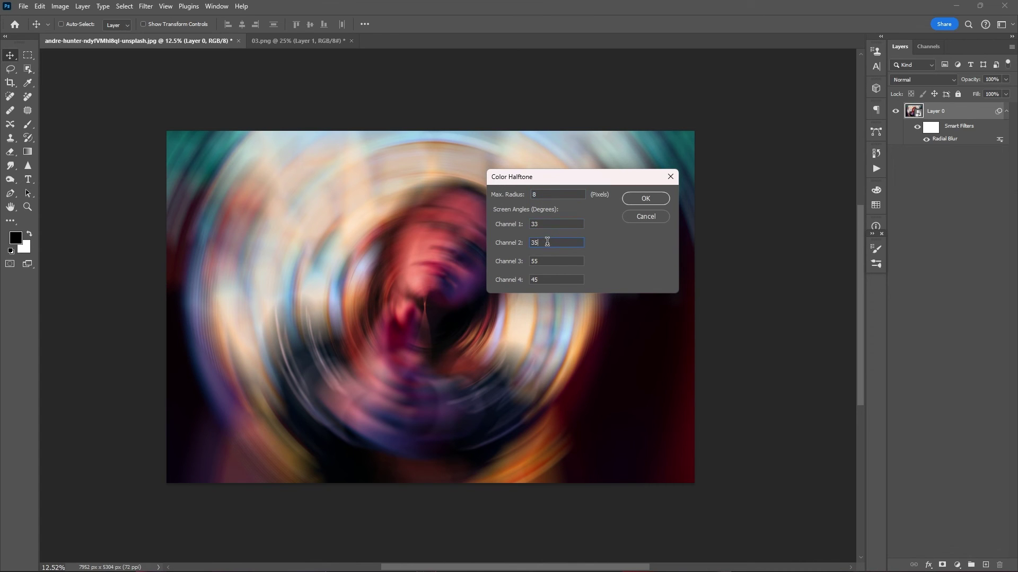
{"action": "left_click", "coordinate": [646, 199]}
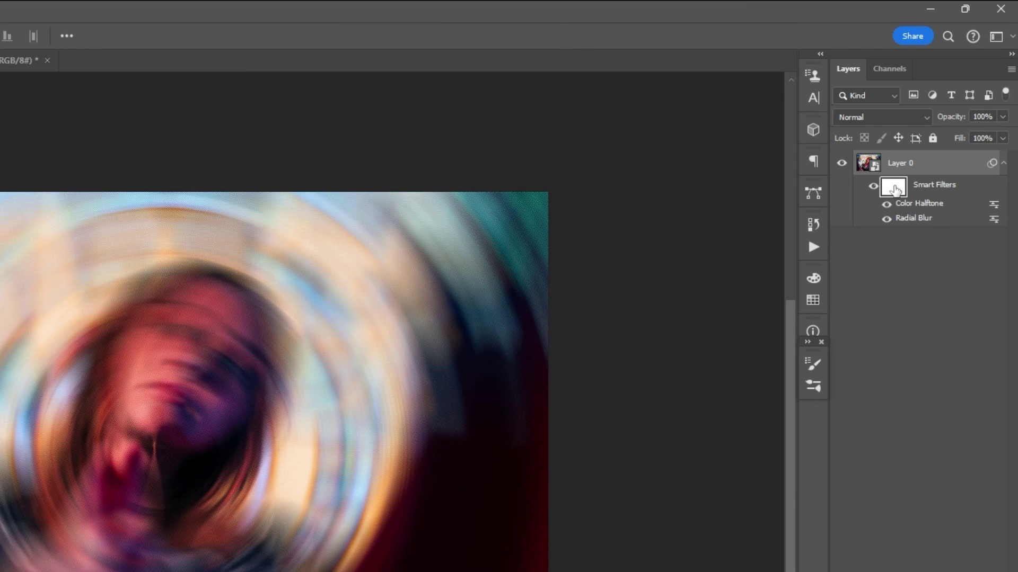
Paint the Smart Filters mask over the face with a large brush to keep it sharp.
{"action": "left_click", "coordinate": [930, 127]}
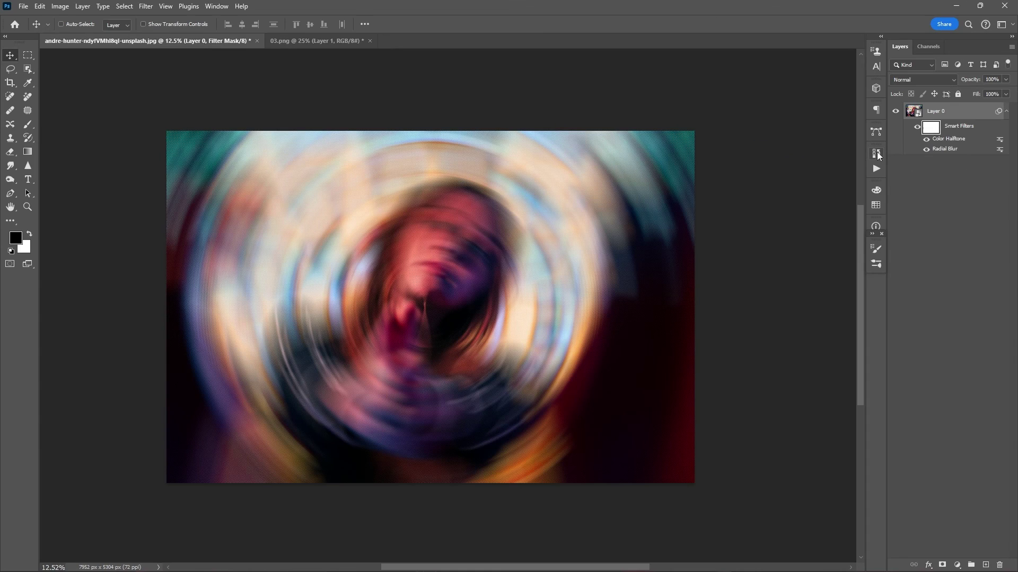
{"action": "key", "text": "b"}
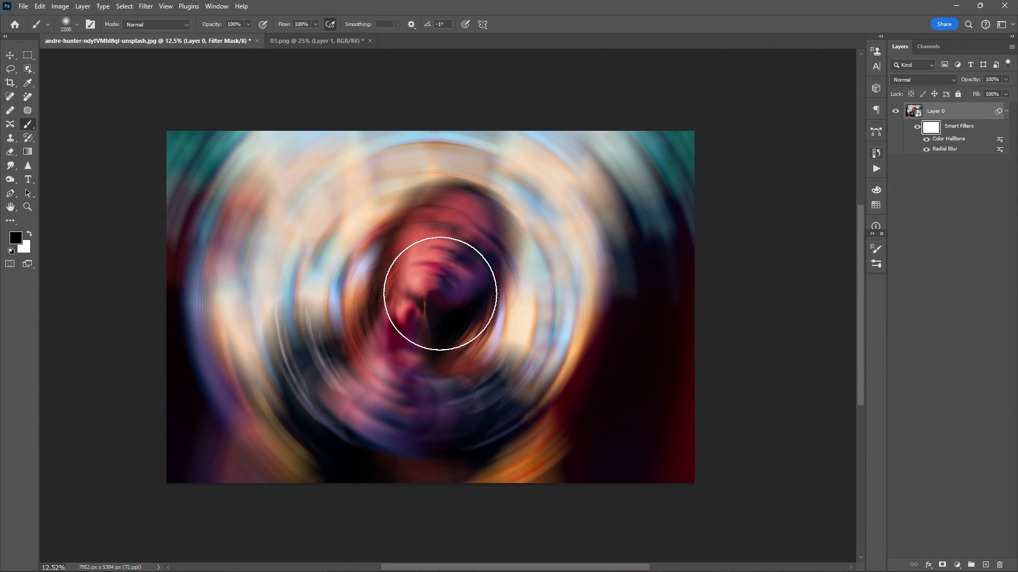
{"action": "key", "text": "bracketright"}
{"action": "key", "text": "bracketright"}
{"action": "key", "text": "bracketright"}
{"action": "key", "text": "bracketright"}
{"action": "key", "text": "bracketright"}
{"action": "key", "text": "bracketright"}
{"action": "key", "text": "bracketright"}
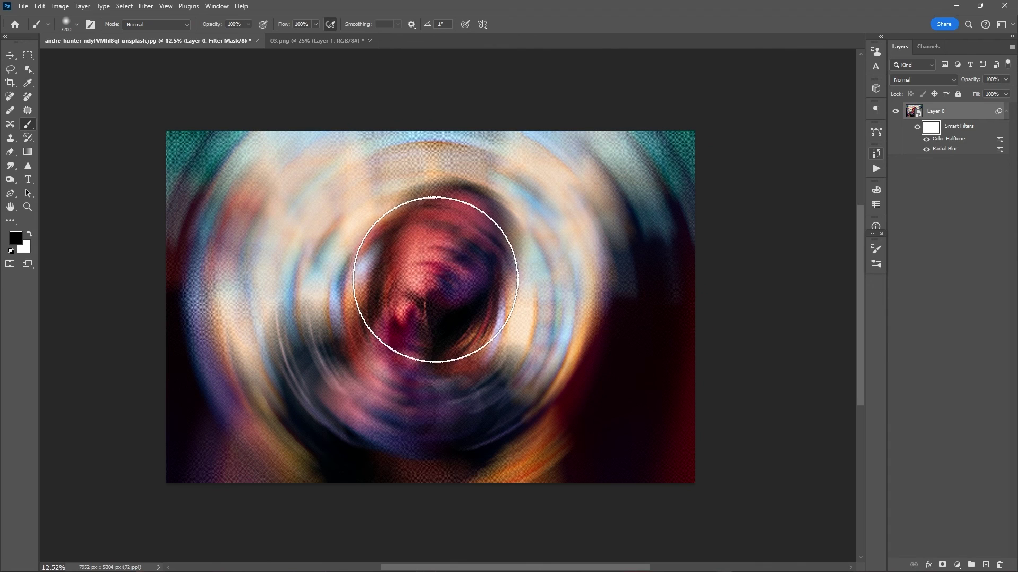
{"action": "key", "text": "bracketright"}
{"action": "key", "text": "bracketright"}
{"action": "key", "text": "bracketright"}
{"action": "key", "text": "bracketright"}
{"action": "right_click", "coordinate": [437, 290]}
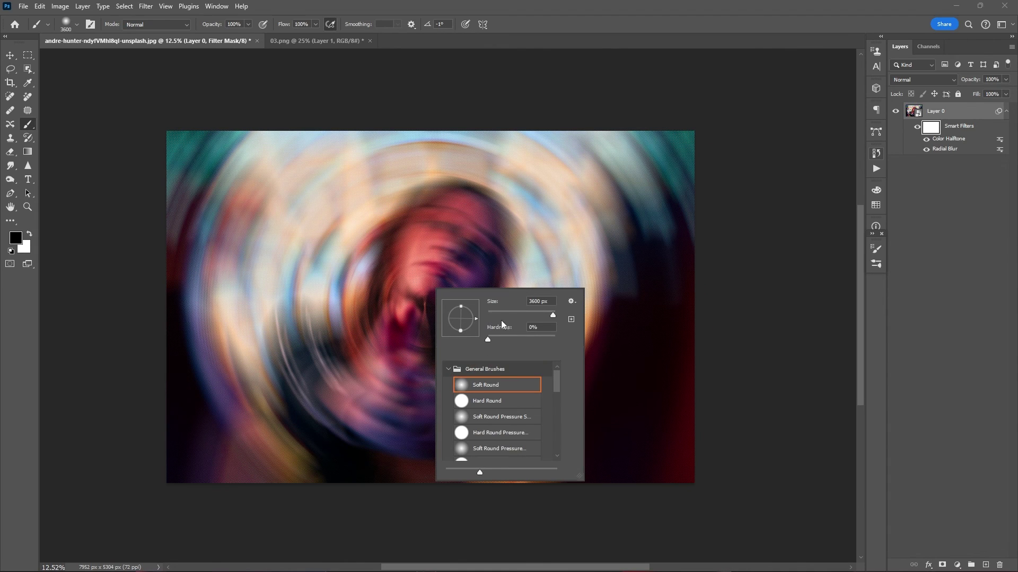
{"action": "left_click", "coordinate": [535, 334]}
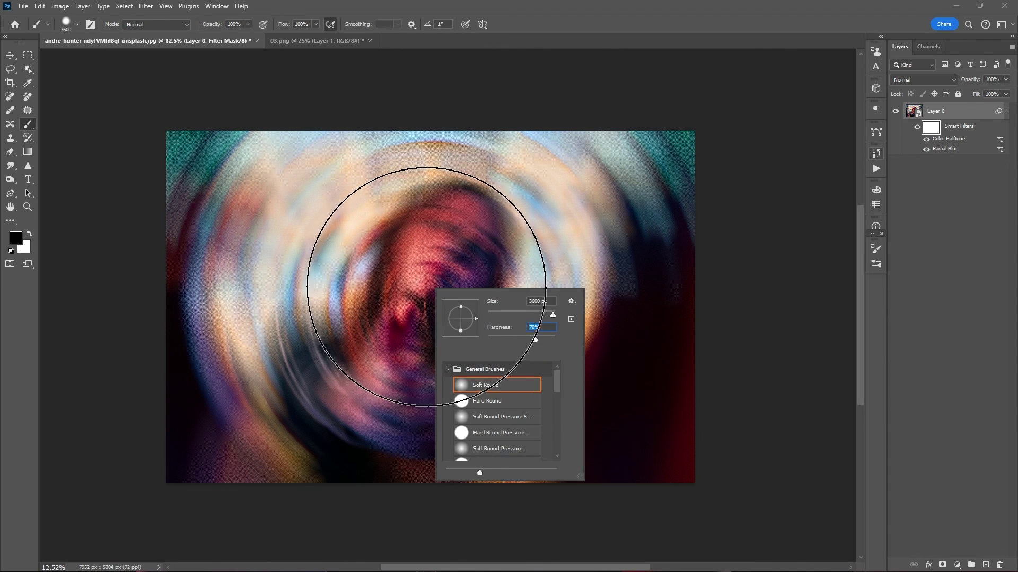
{"action": "key", "text": "Return"}
{"action": "left_click", "coordinate": [421, 294]}
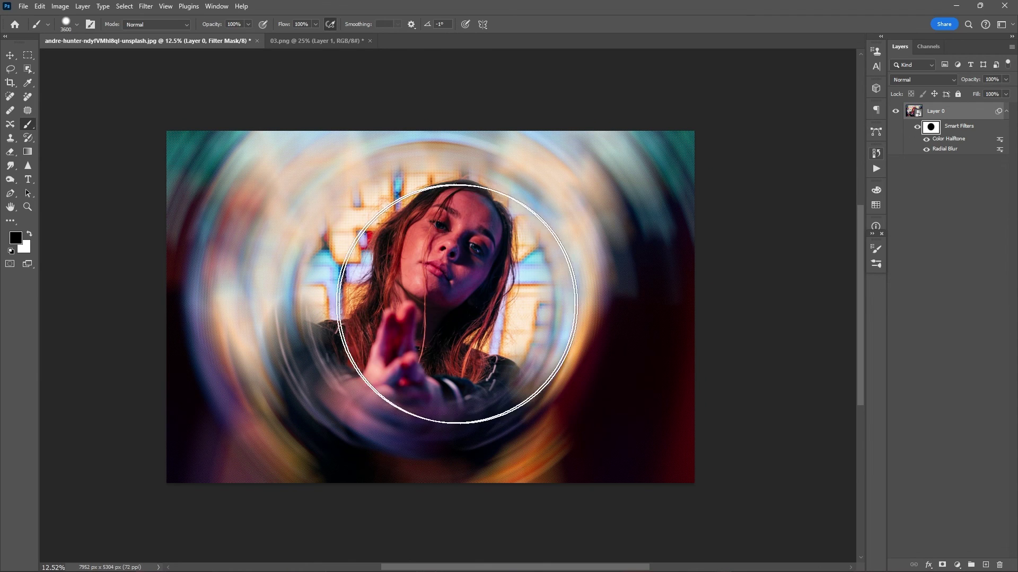
{"action": "key", "text": "v"}
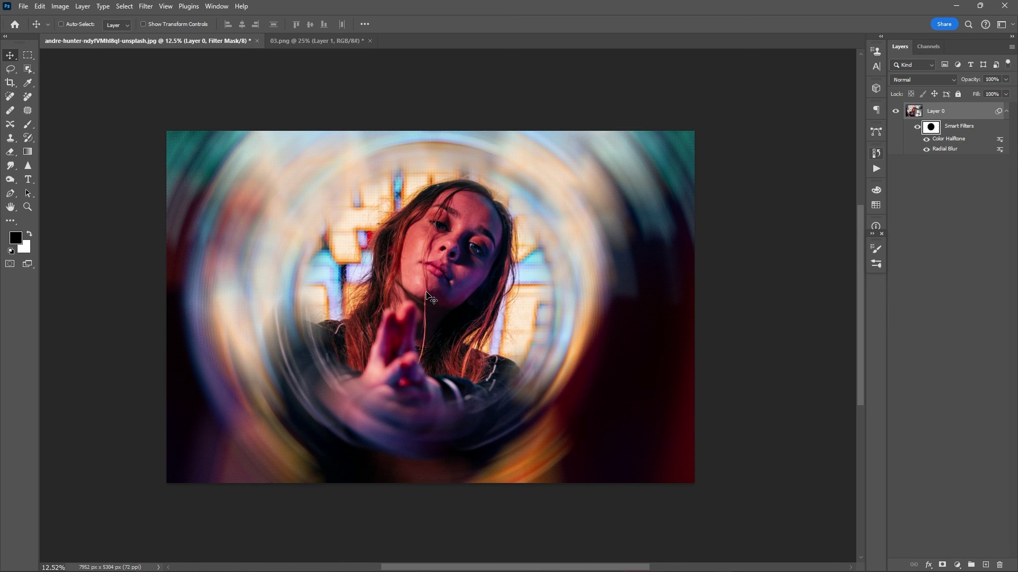
{"action": "left_click", "coordinate": [351, 39]}
Bring the dust texture from 03.png into the portrait and scale it to cover the canvas.
{"action": "key", "text": "ctrl+t"}
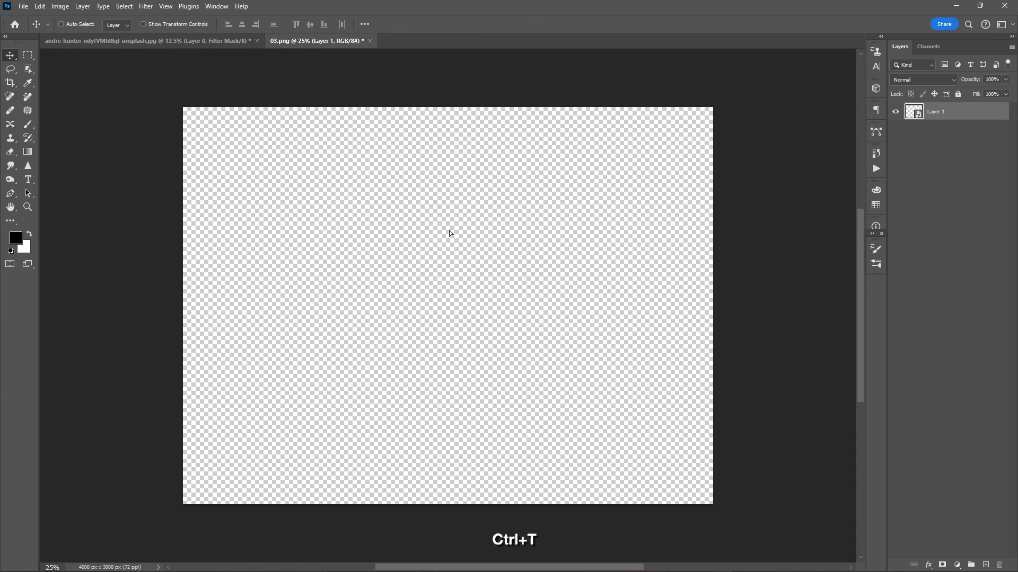
{"action": "left_click_drag", "start_coordinate": [187, 48], "coordinate": [486, 297]}
{"action": "key", "text": "ctrl+t"}
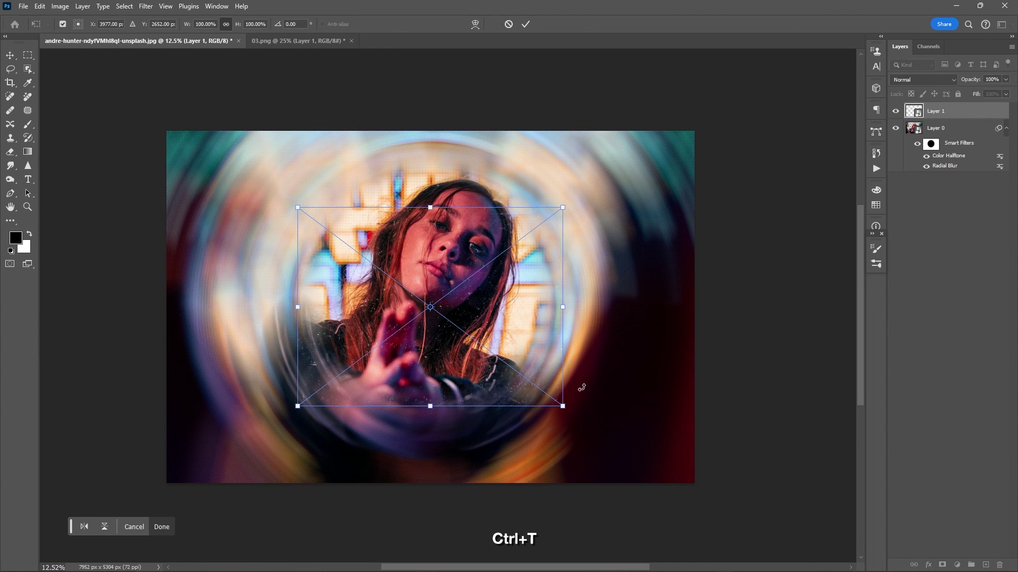
{"action": "mouse_move", "coordinate": [566, 405]}
{"action": "left_mouse_down"}
{"action": "mouse_move", "coordinate": [676, 469]}
{"action": "mouse_move", "coordinate": [731, 479]}
{"action": "mouse_move", "coordinate": [716, 470]}
{"action": "left_mouse_up"}
{"action": "key", "text": "Return"}
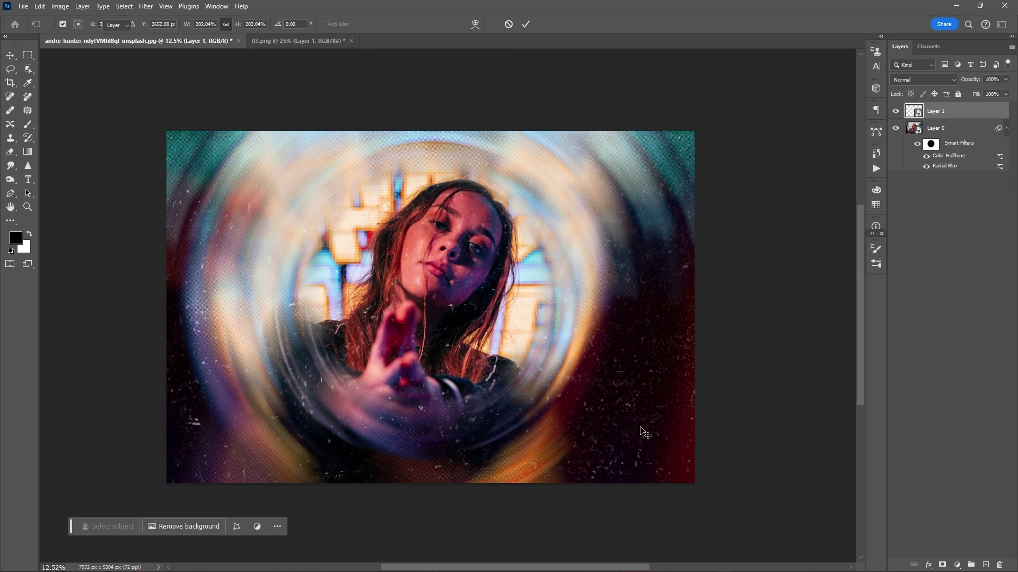
Set the dust layer to Screen blend mode at 20% opacity.
{"action": "left_click", "coordinate": [923, 80]}
{"action": "left_click", "coordinate": [922, 171]}
{"action": "left_click", "coordinate": [1005, 80]}
{"action": "left_click_drag", "start_coordinate": [1005, 94], "coordinate": [986, 95]}
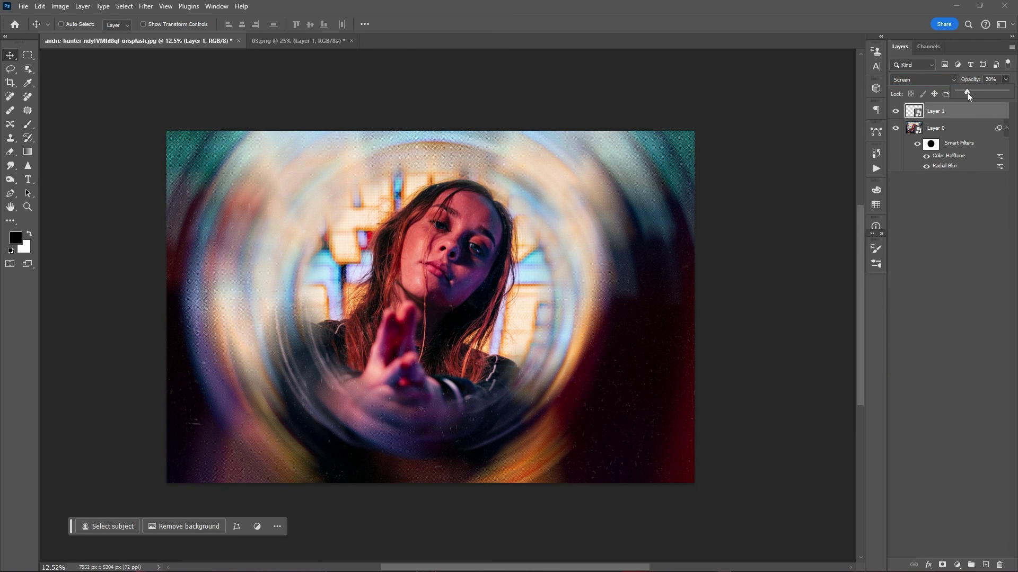
{"action": "left_click_drag", "start_coordinate": [967, 92], "coordinate": [970, 92]}
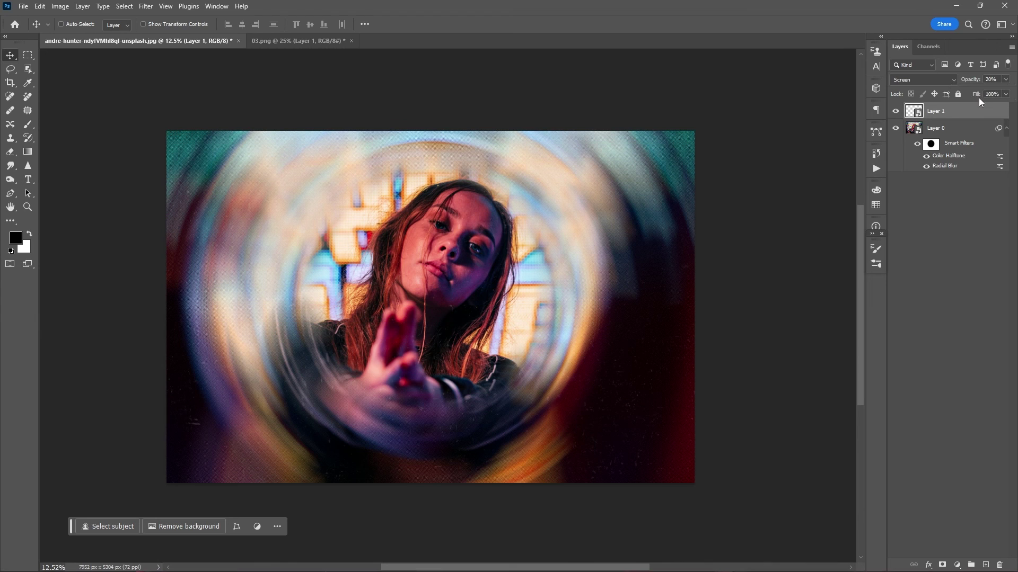
{"action": "left_click", "coordinate": [957, 564]}
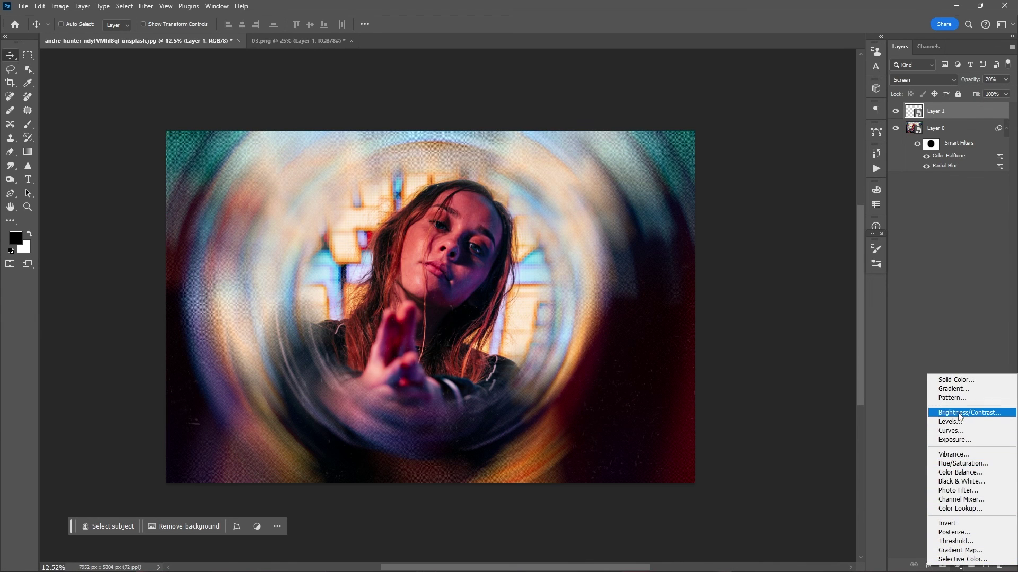
Add a Brightness/Contrast adjustment layer that raises the brightness.
{"action": "left_click", "coordinate": [966, 413]}
{"action": "left_click_drag", "start_coordinate": [756, 309], "coordinate": [779, 309]}
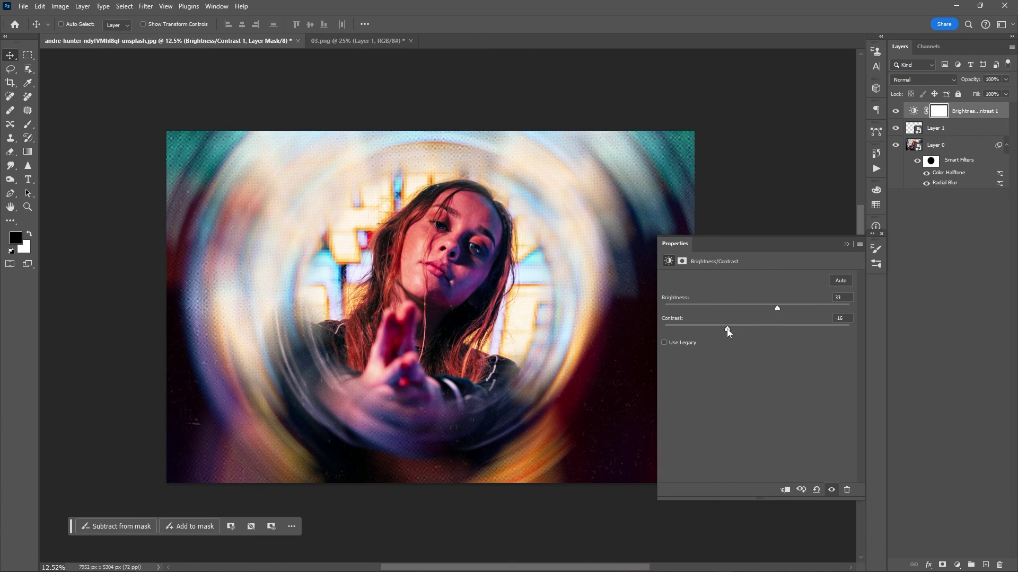
{"action": "left_click", "coordinate": [846, 244]}
Add a Color Balance layer: midtones toward magenta, shadows shifted along yellow–blue.
{"action": "left_click", "coordinate": [957, 564]}
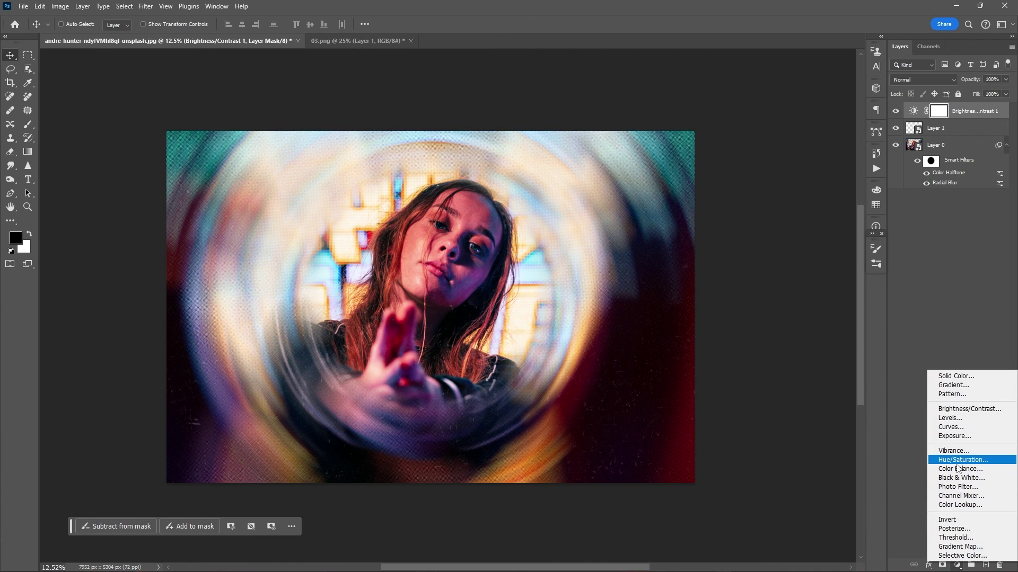
{"action": "left_click", "coordinate": [952, 469]}
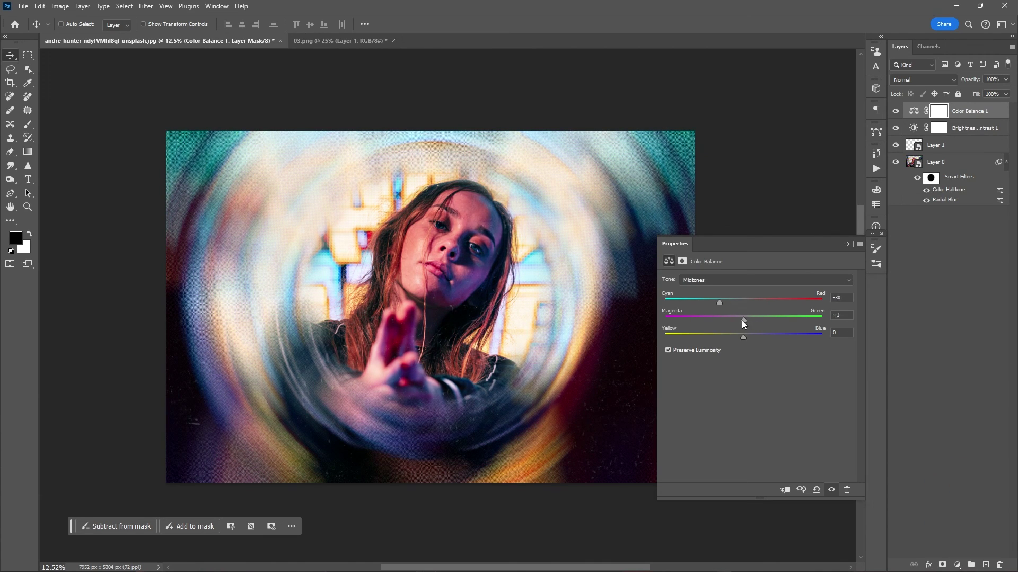
{"action": "mouse_move", "coordinate": [742, 321]}
{"action": "left_mouse_down"}
{"action": "mouse_move", "coordinate": [724, 319]}
{"action": "mouse_move", "coordinate": [732, 303]}
{"action": "mouse_move", "coordinate": [772, 304]}
{"action": "mouse_move", "coordinate": [718, 303]}
{"action": "left_mouse_up"}
{"action": "left_click", "coordinate": [720, 280]}
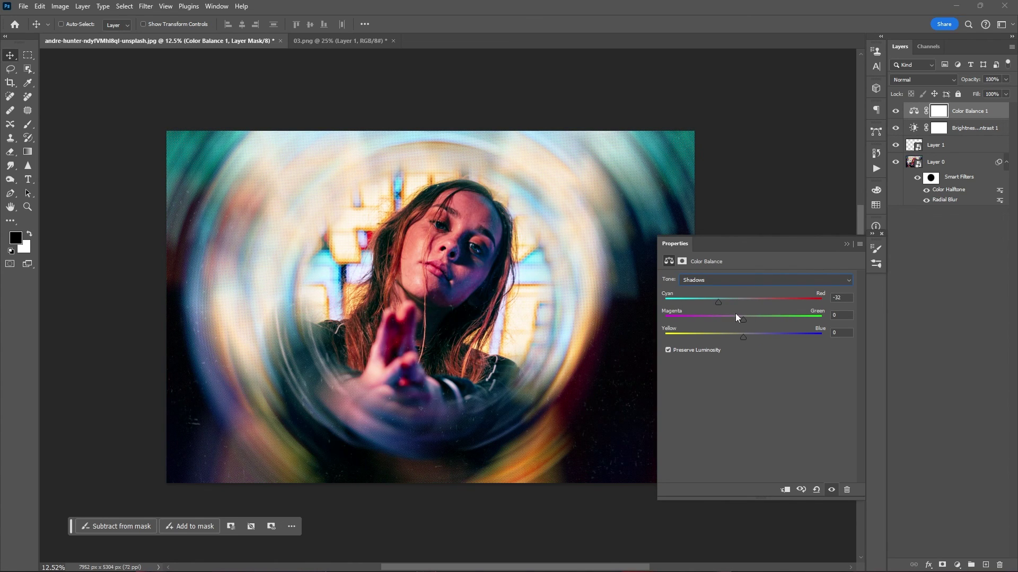
{"action": "left_click_drag", "start_coordinate": [742, 336], "coordinate": [731, 336]}
{"action": "left_click", "coordinate": [845, 244]}
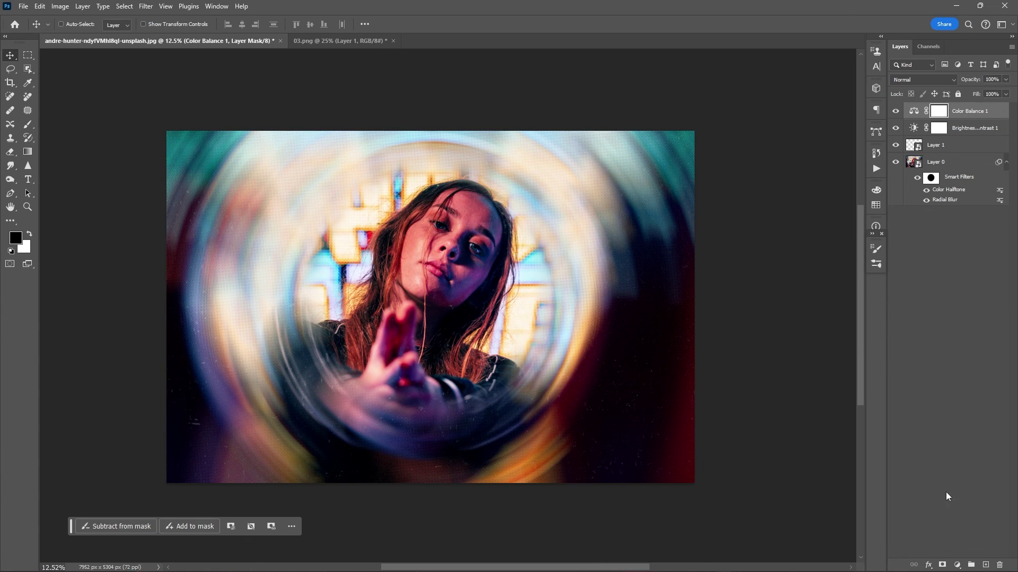
{"action": "left_click", "coordinate": [957, 564]}
Add a Curves adjustment layer with shadow and midtone points forming an S-curve.
{"action": "left_click", "coordinate": [954, 434]}
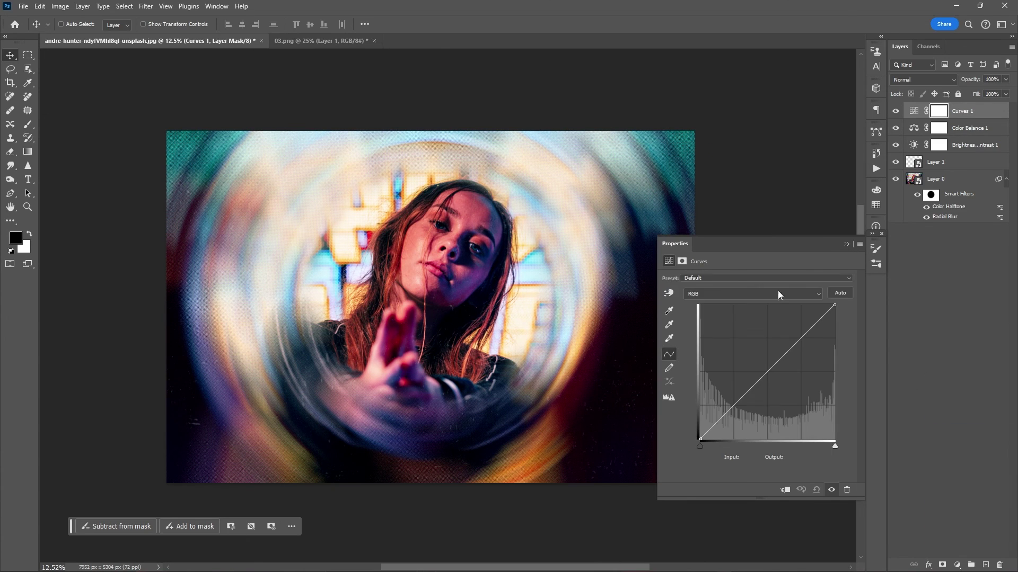
{"action": "left_click_drag", "start_coordinate": [745, 395], "coordinate": [744, 400]}
{"action": "left_click_drag", "start_coordinate": [784, 343], "coordinate": [783, 347]}
{"action": "left_click_drag", "start_coordinate": [699, 440], "coordinate": [696, 434]}
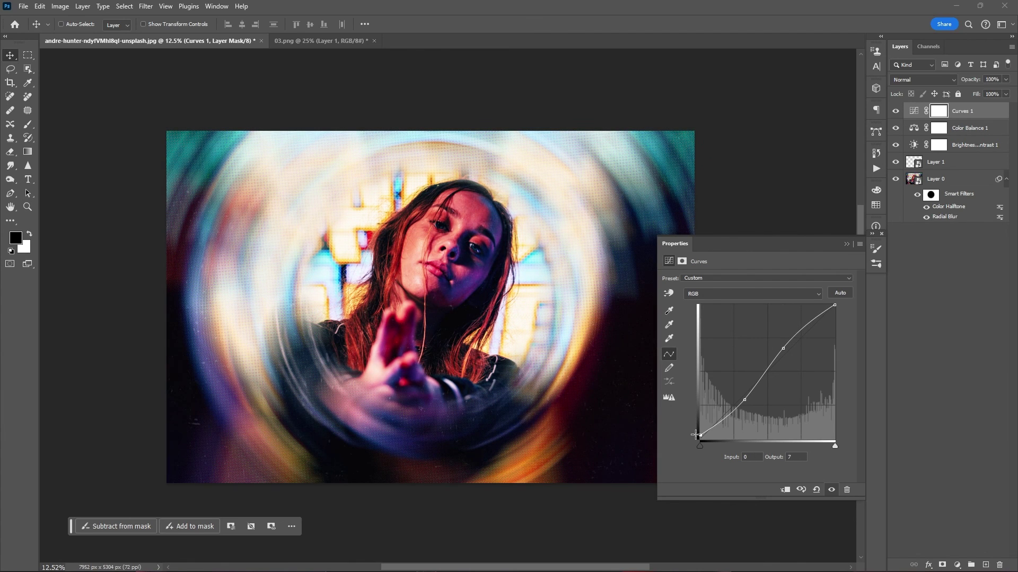
{"action": "left_click", "coordinate": [847, 243]}
{"action": "scroll", "coordinate": [452, 348], "scroll_direction": "up", "scroll_amount": 1}
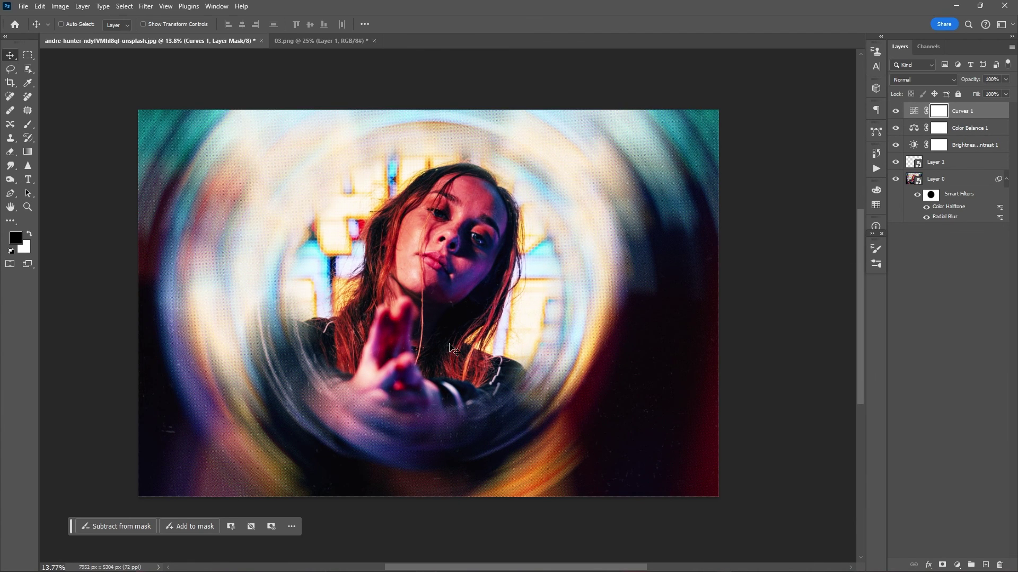